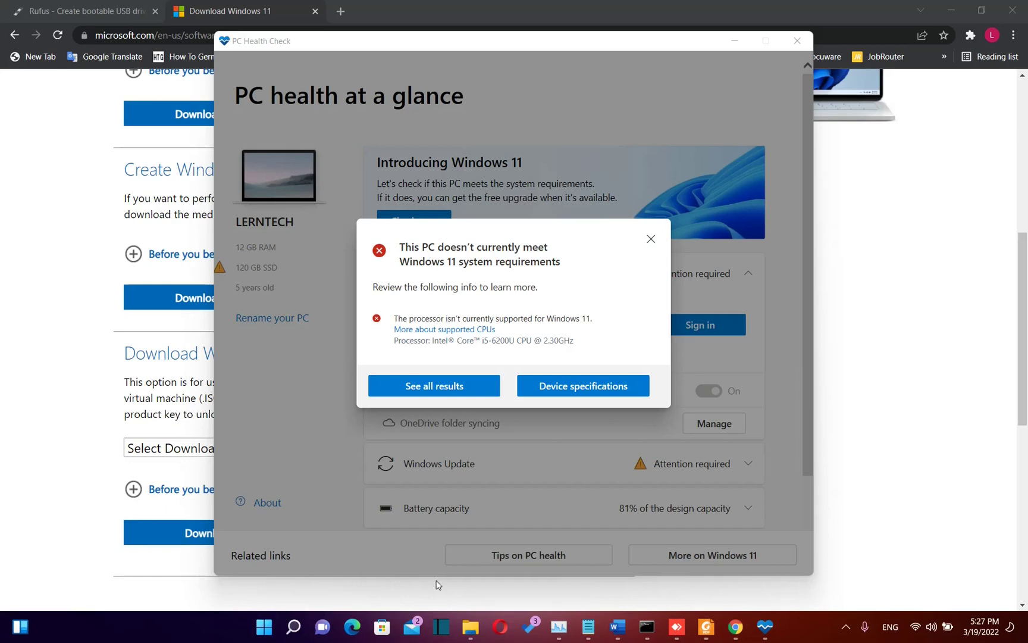
# Close the PC Health Check window and scroll to the Windows 11 Disk Image (ISO) section
pyautogui.click(797, 41)
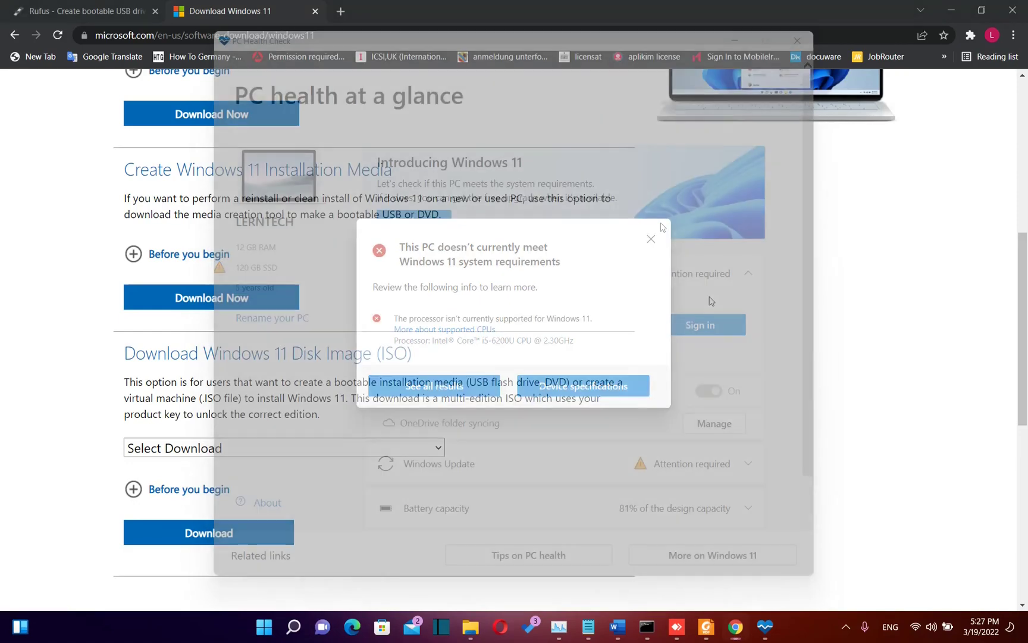
pyautogui.scroll(1, 709, 301)
pyautogui.scroll(10, 710, 301)
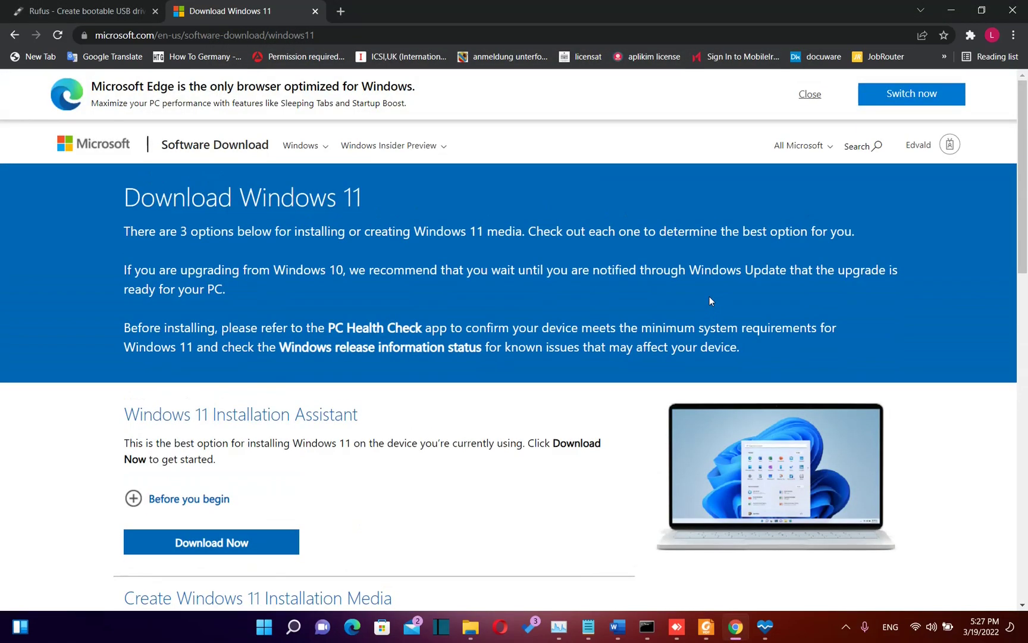
pyautogui.scroll(-1, 709, 296)
pyautogui.scroll(-17, 710, 298)
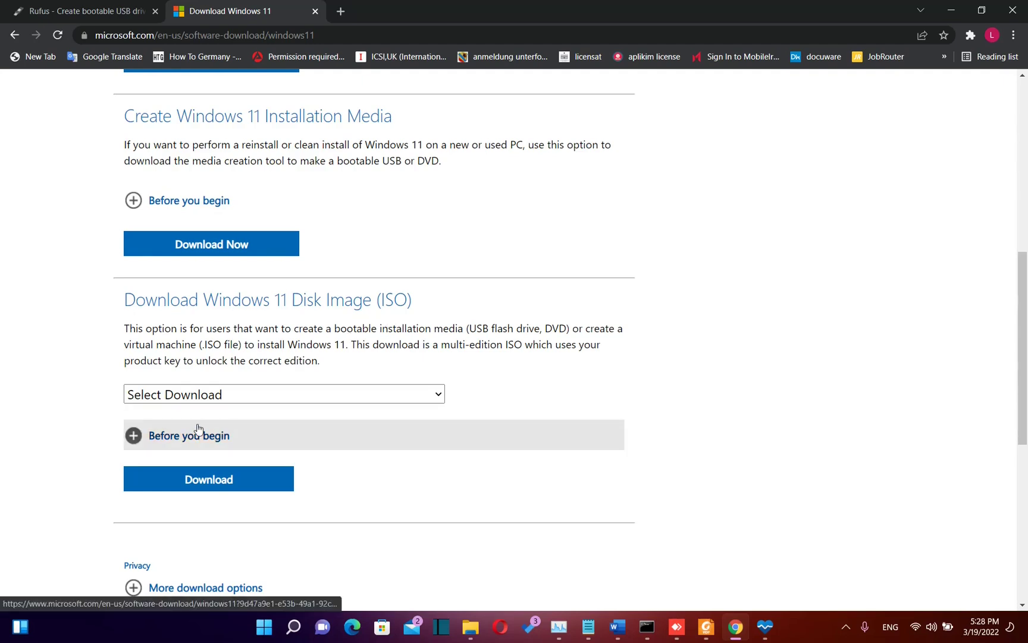
# Request the Windows 11 multi-edition ISO in English and start its 64-bit download
pyautogui.click(205, 399)
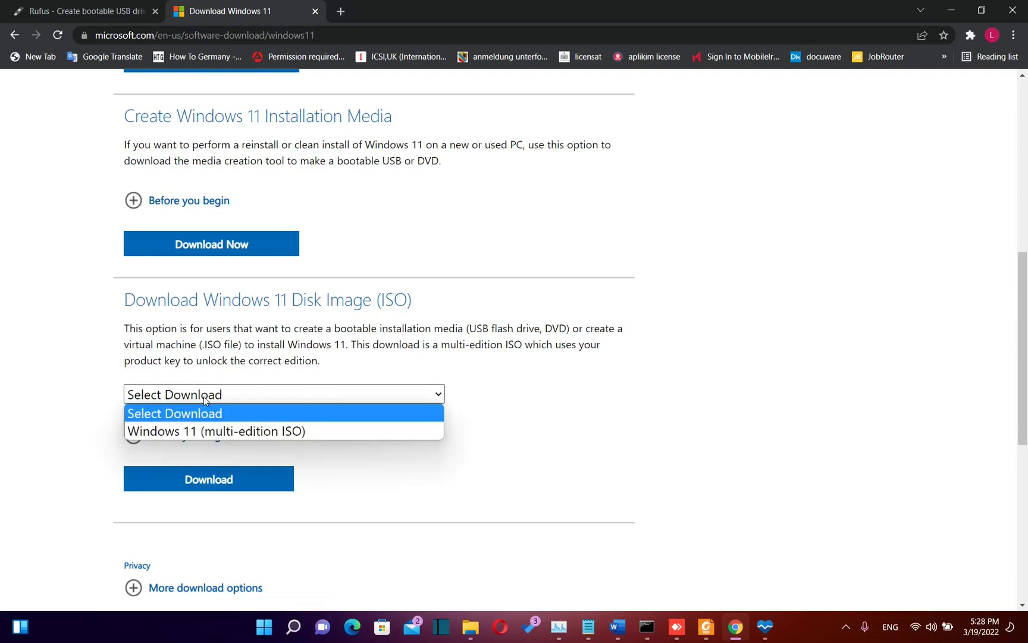
pyautogui.click(201, 430)
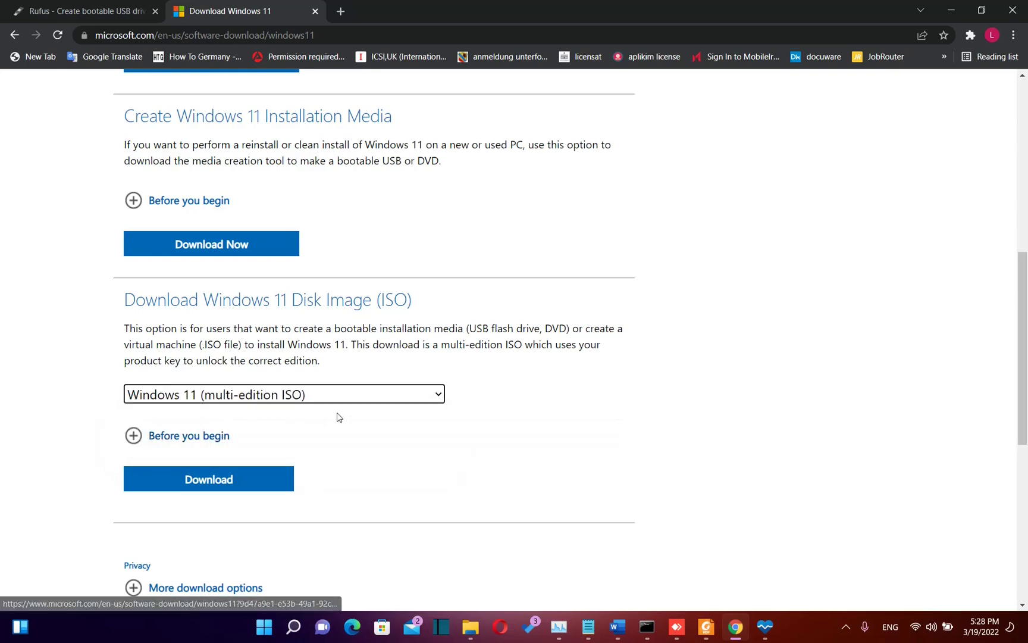
pyautogui.click(186, 480)
pyautogui.scroll(-5, 183, 480)
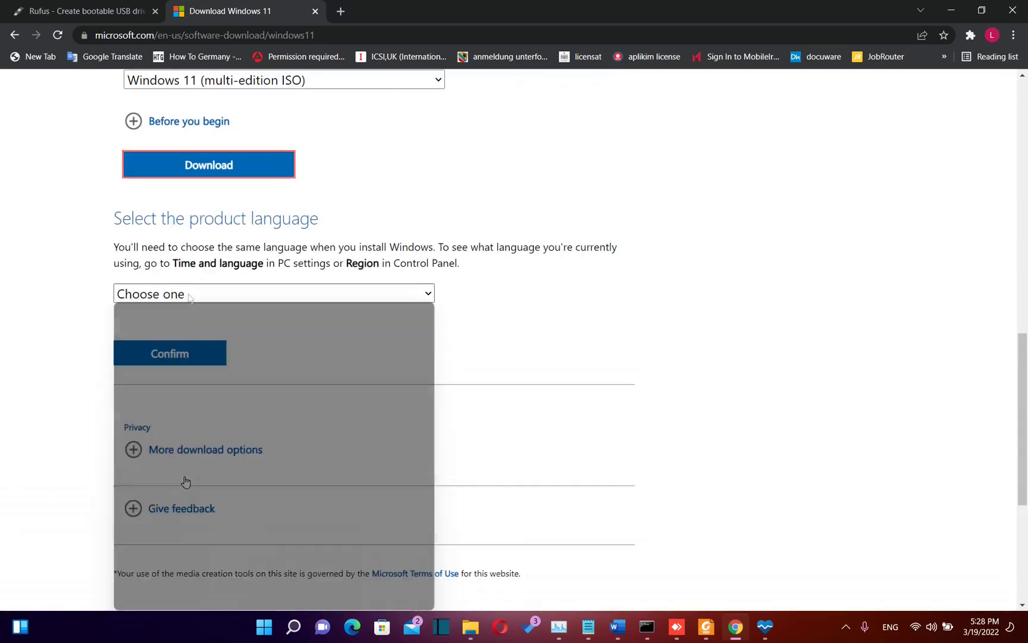
pyautogui.click(188, 294)
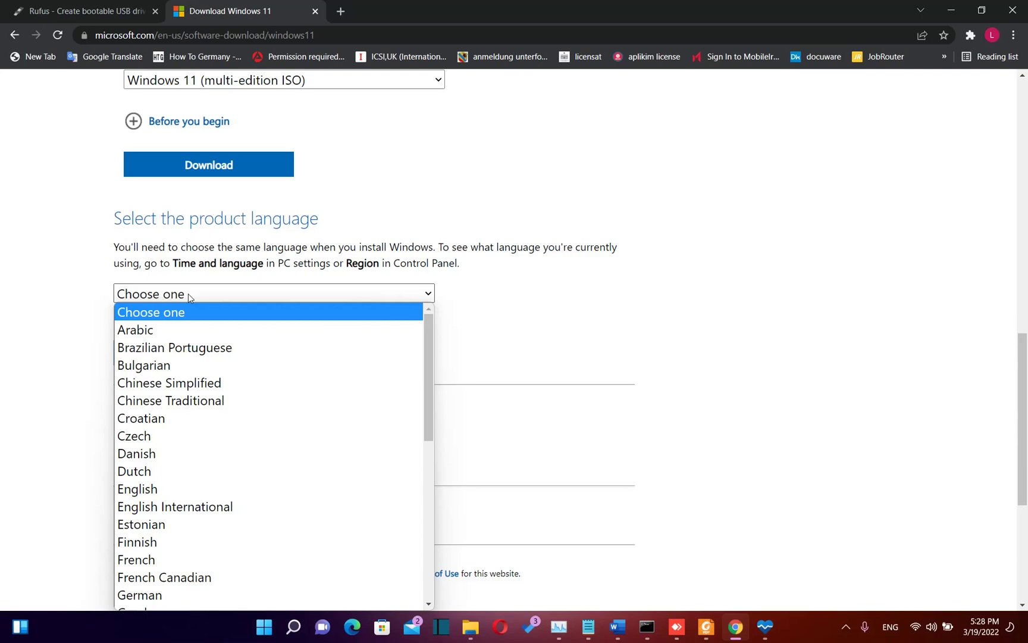
pyautogui.press('e')
pyautogui.press('Return')
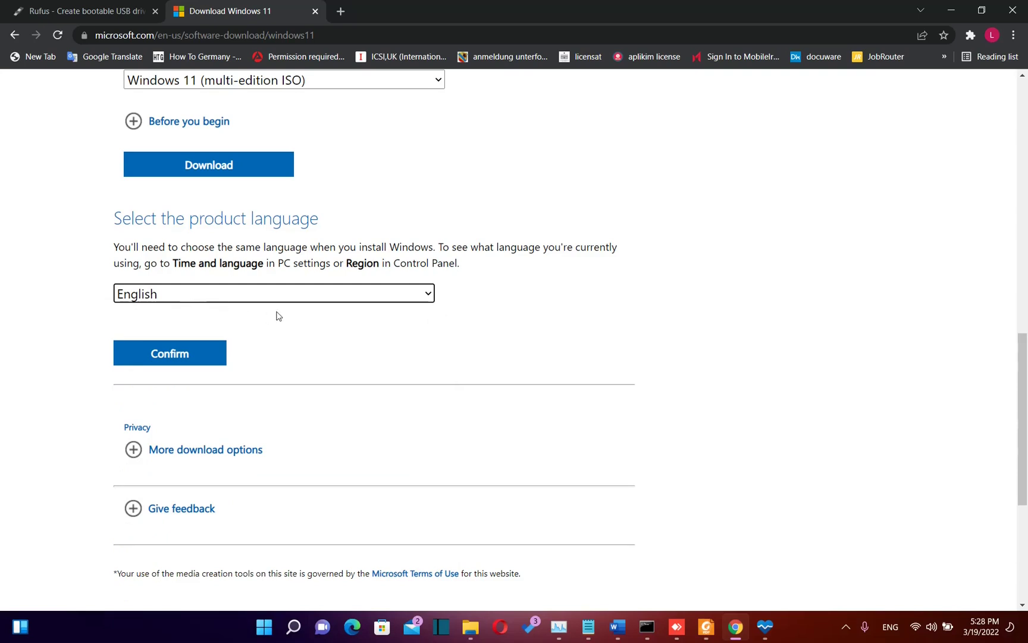
pyautogui.click(172, 364)
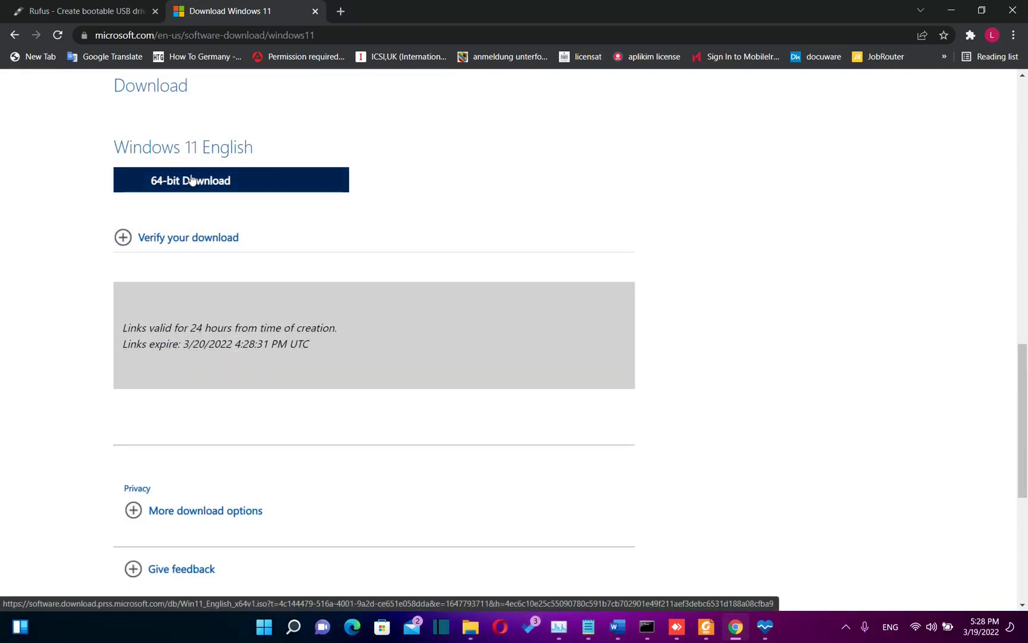
pyautogui.click(190, 180)
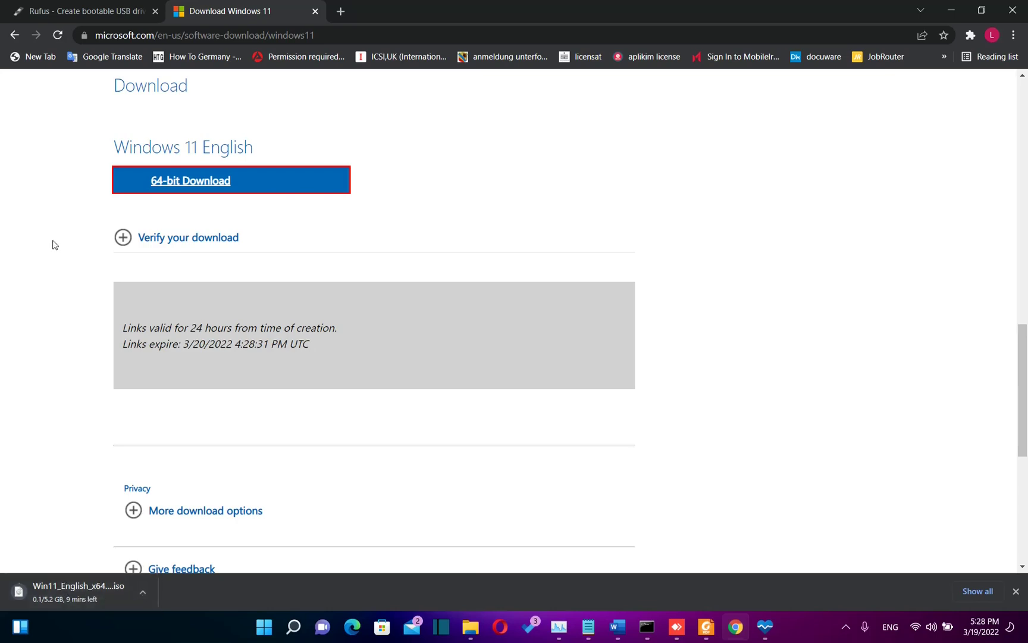
# Download Rufus 3.18 from the Download section of the Rufus website
pyautogui.click(90, 10)
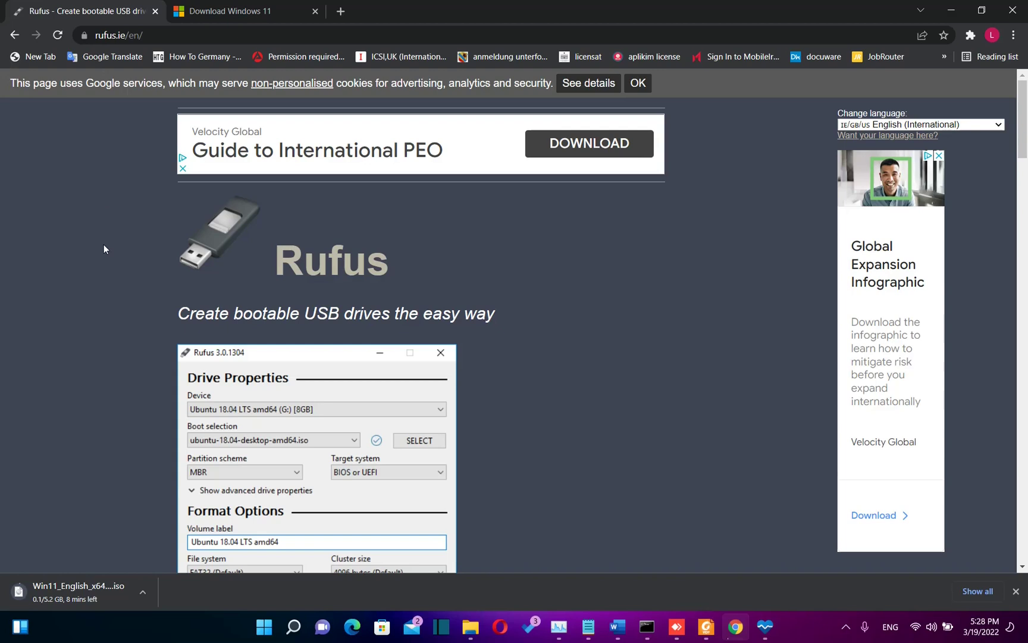
pyautogui.scroll(-3, 104, 248)
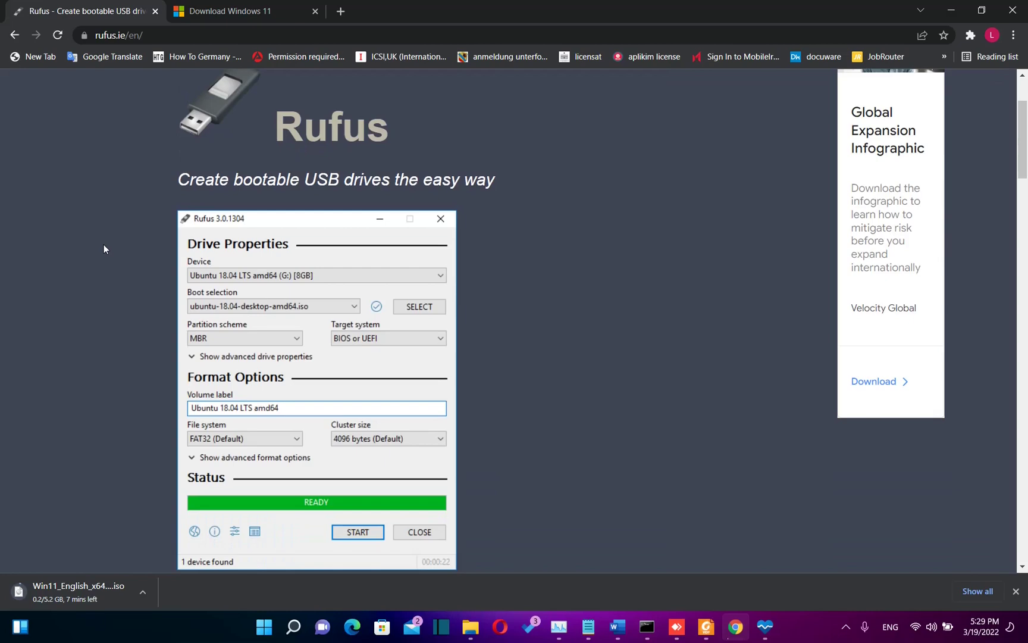
pyautogui.scroll(-10, 104, 249)
pyautogui.scroll(3, 104, 248)
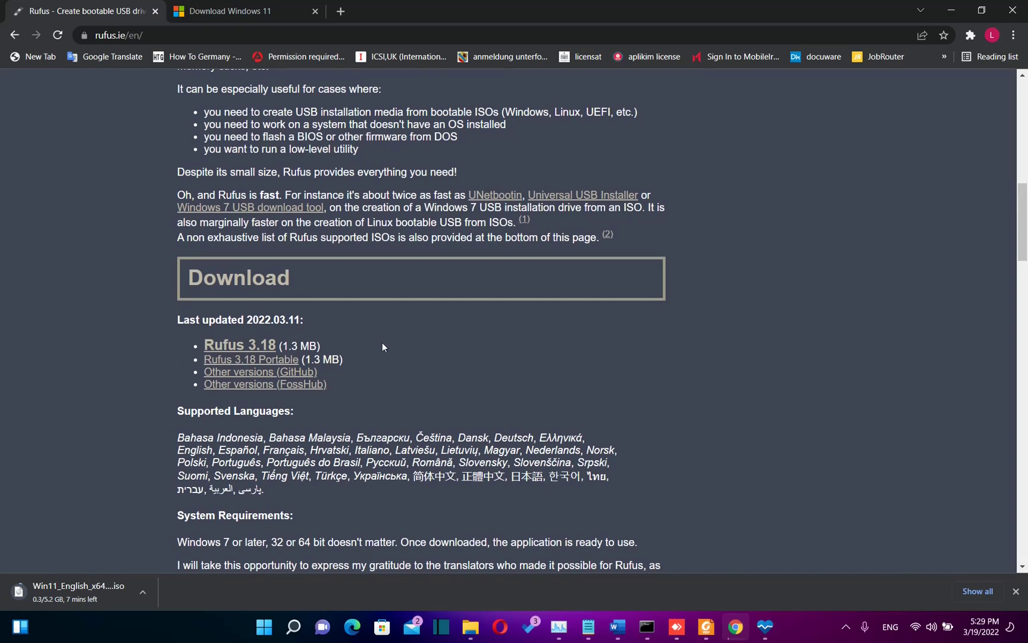
pyautogui.doubleClick(249, 350)
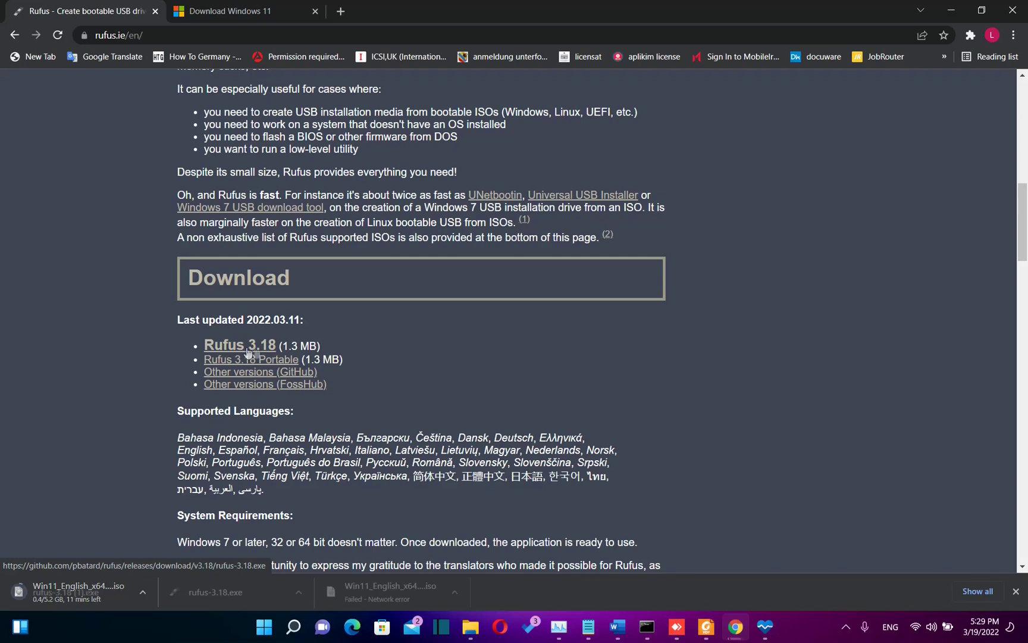
pyautogui.click(256, 351)
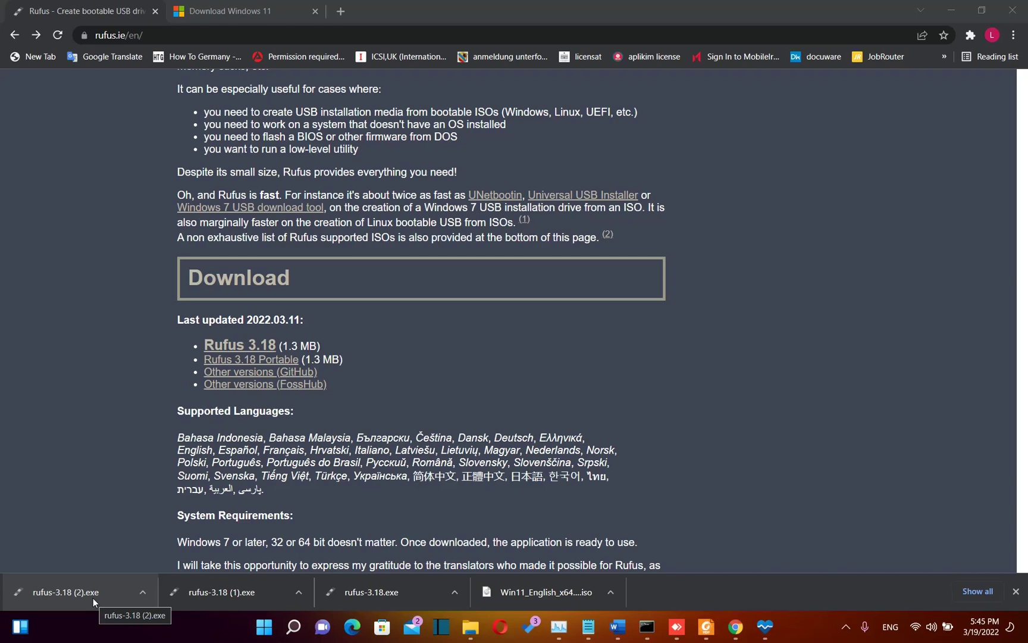
# Launch Rufus 3.18, keep the 16 GB Windows 11 (D:) drive and 'Disk or ISO image', then browse for the image
pyautogui.click(67, 588)
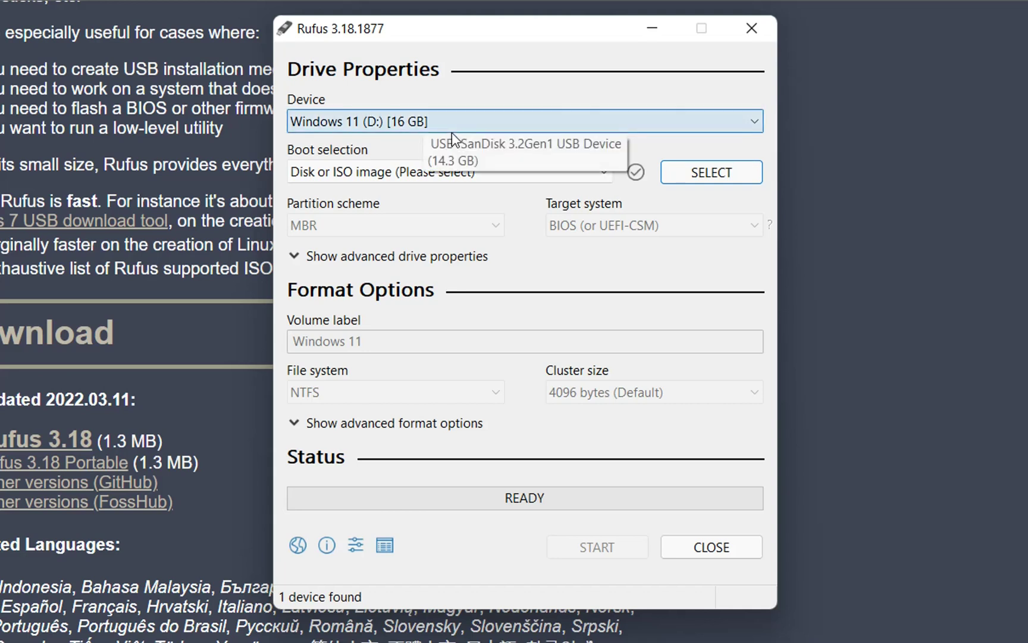
pyautogui.click(495, 122)
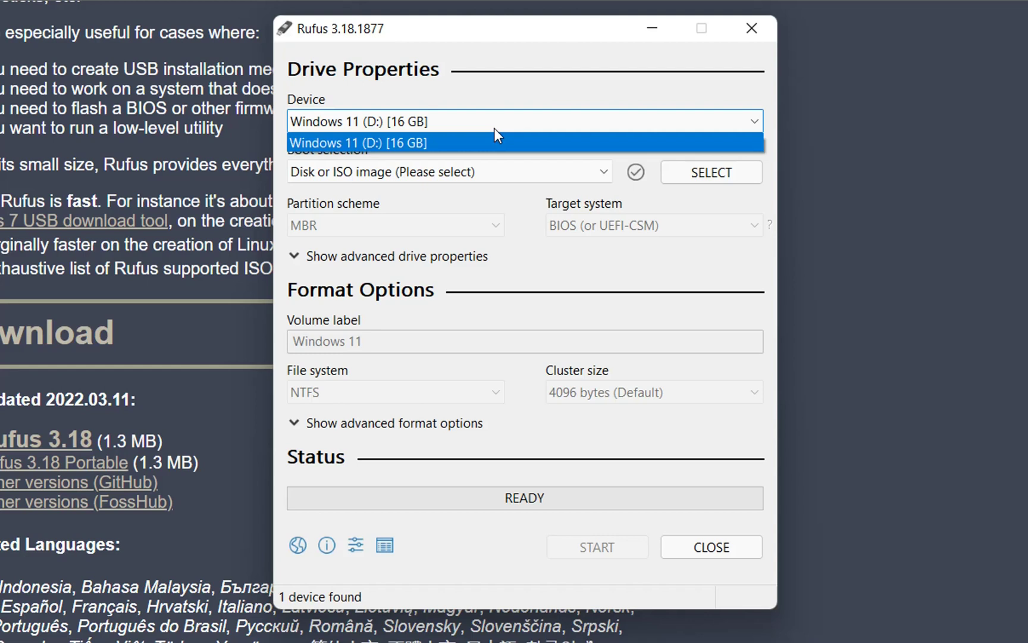
pyautogui.click(494, 141)
pyautogui.click(446, 173)
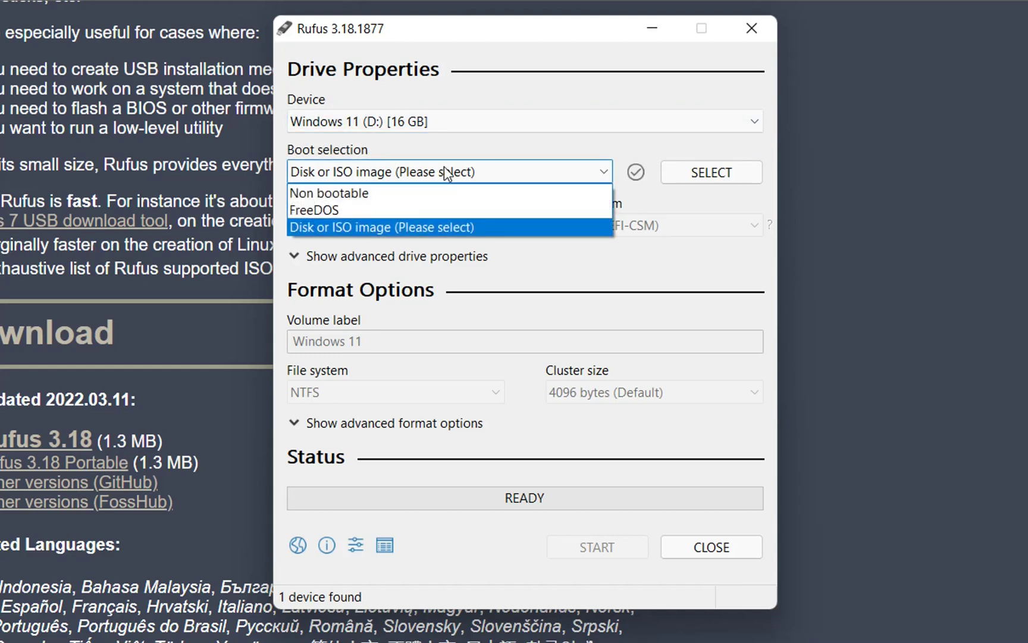
pyautogui.click(403, 229)
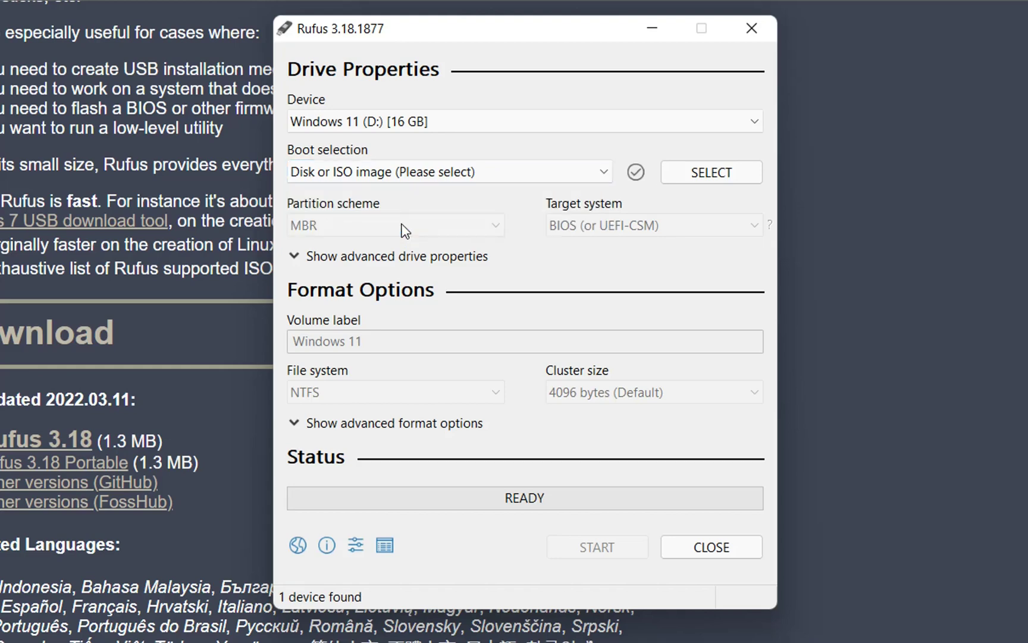
pyautogui.click(729, 164)
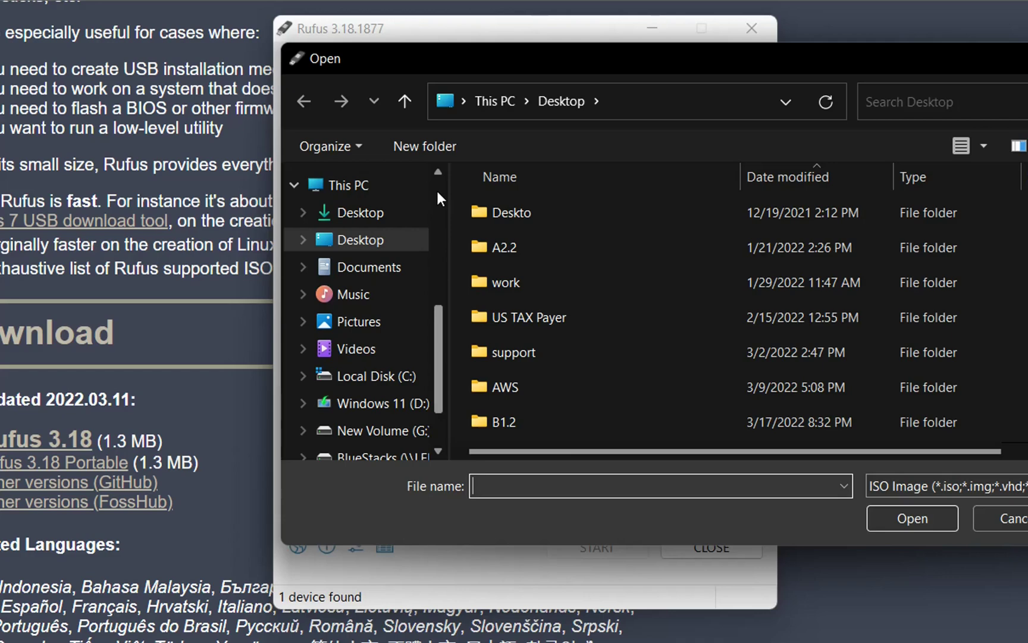
# Load Win11_English_x64v1.iso from the Downloads from Google folder into Rufus
pyautogui.scroll(3, 436, 174)
pyautogui.click(369, 294)
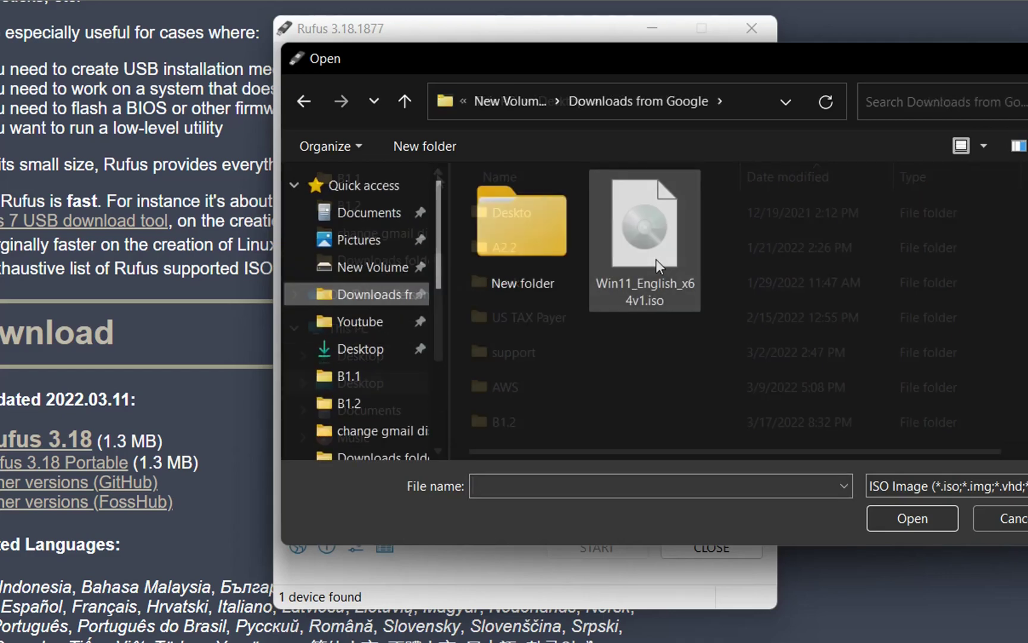
pyautogui.click(675, 262)
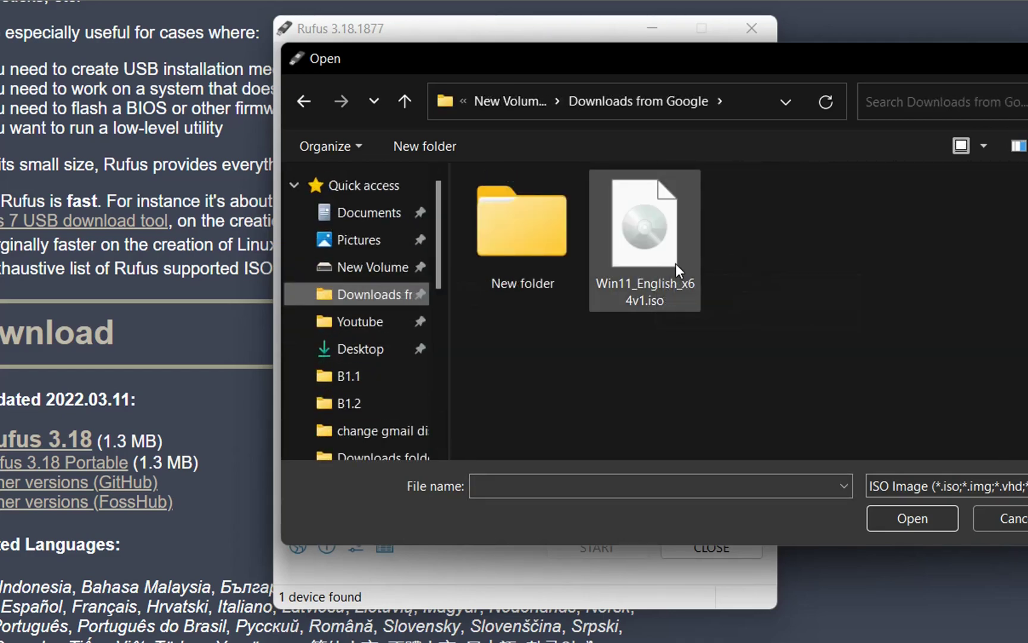
pyautogui.click(941, 523)
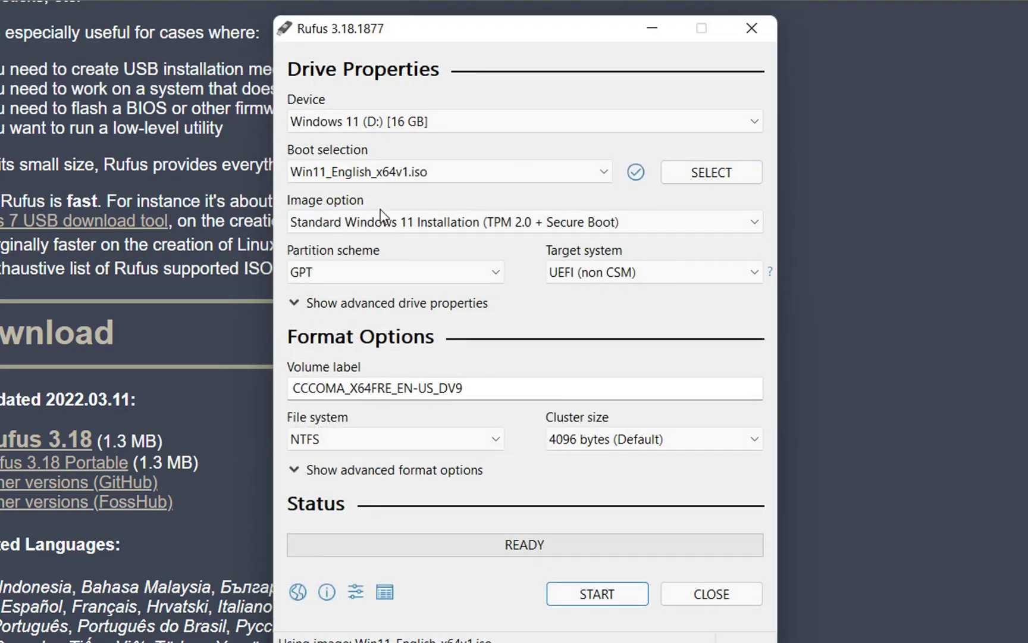
# Choose Extended Windows 11 Installation (no TPM / no Secure Boot) and keep GPT partitioning
pyautogui.click(415, 213)
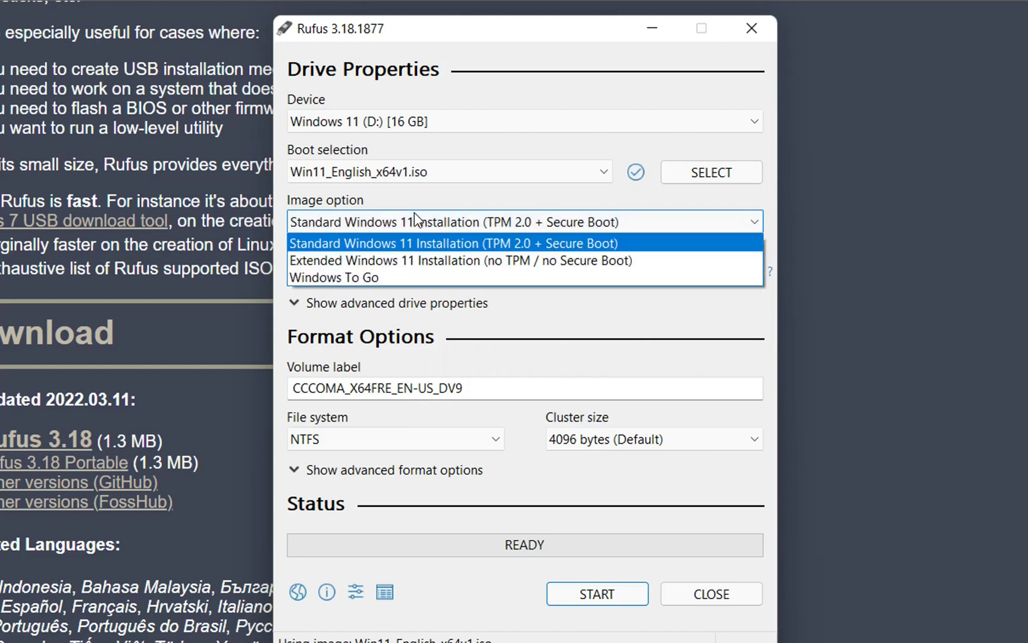
pyautogui.click(429, 261)
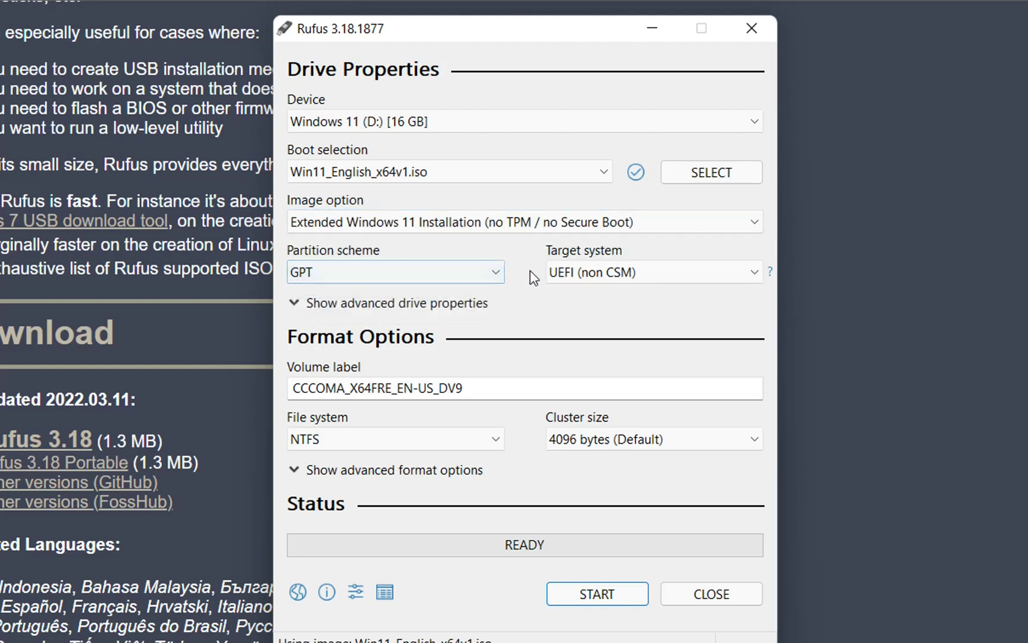
pyautogui.click(498, 275)
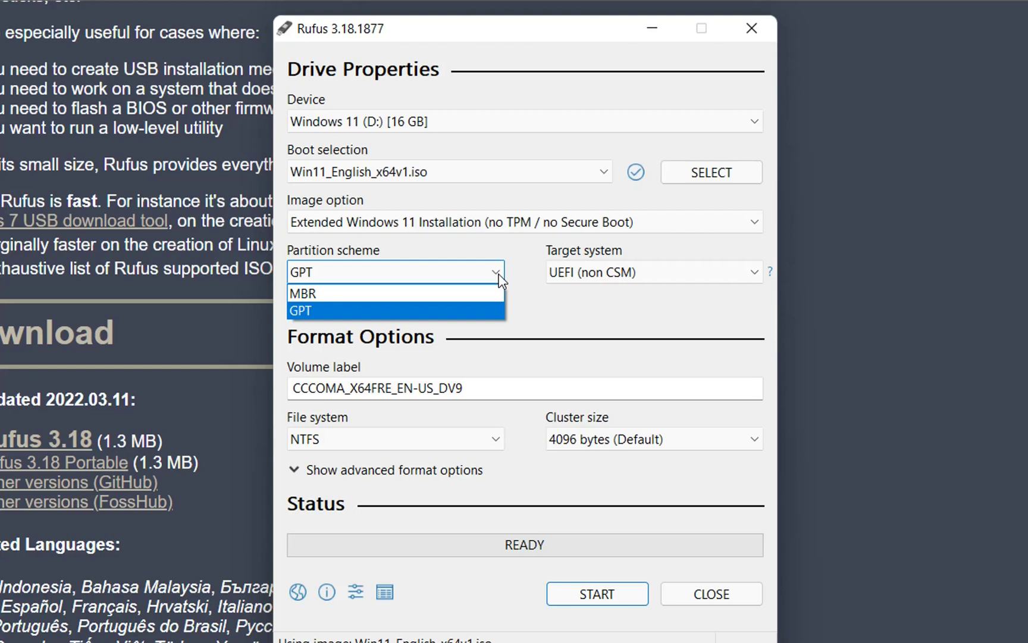
pyautogui.click(439, 312)
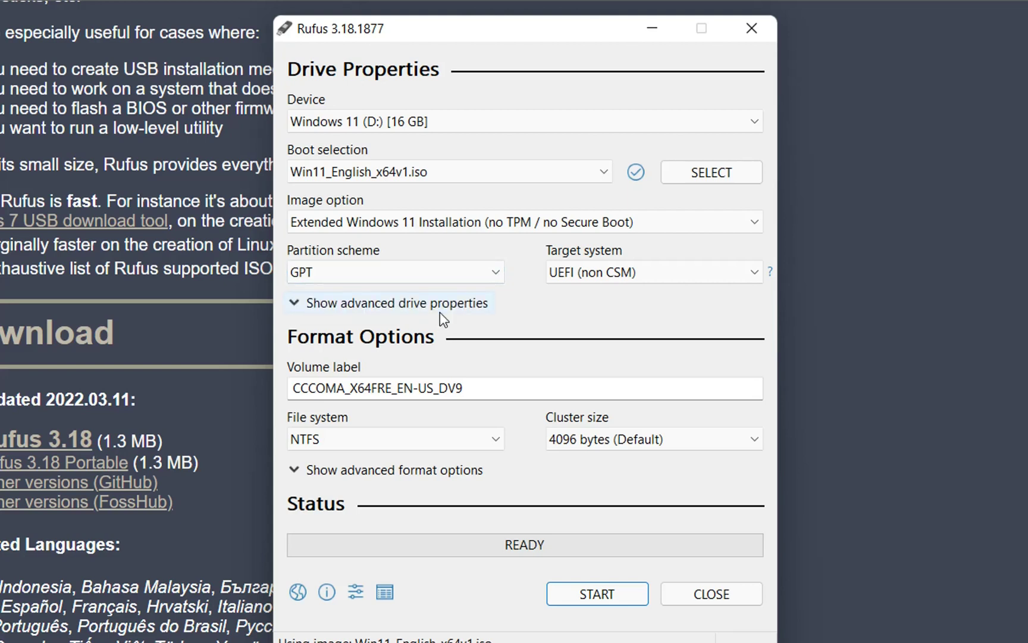
pyautogui.click(497, 279)
pyautogui.click(494, 308)
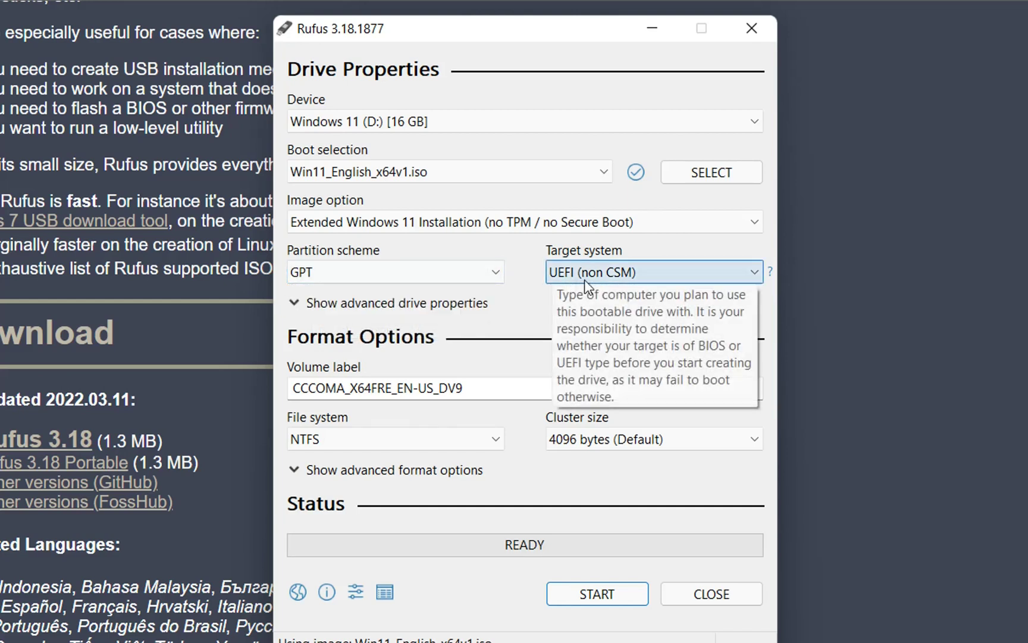
pyautogui.click(492, 389)
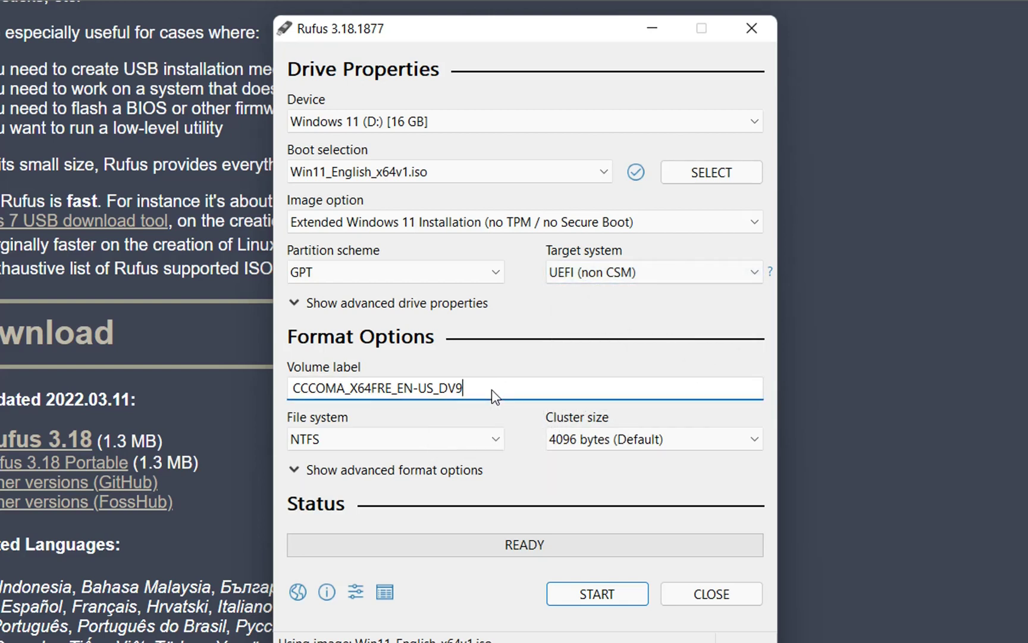
# Change the volume label to Windows11 and keep NTFS as the file system
pyautogui.press('BackSpace')
pyautogui.press('BackSpace')
pyautogui.press('BackSpace')
pyautogui.press('BackSpace')
pyautogui.press('BackSpace')
pyautogui.press('BackSpace')
pyautogui.press('BackSpace')
pyautogui.press('BackSpace')
pyautogui.press('BackSpace')
pyautogui.press('BackSpace')
pyautogui.press('BackSpace')
pyautogui.press('BackSpace')
pyautogui.press('BackSpace')
pyautogui.press('BackSpace')
pyautogui.press('BackSpace')
pyautogui.press('BackSpace')
pyautogui.press('BackSpace')
pyautogui.press('BackSpace')
pyautogui.press('BackSpace')
pyautogui.press('BackSpace')
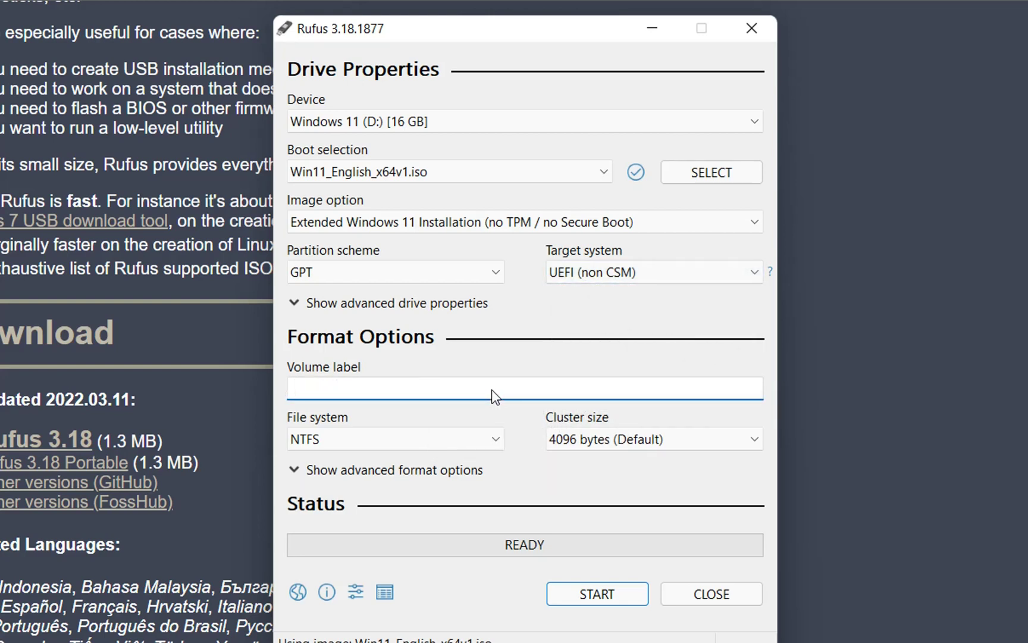
pyautogui.write('Windows11')
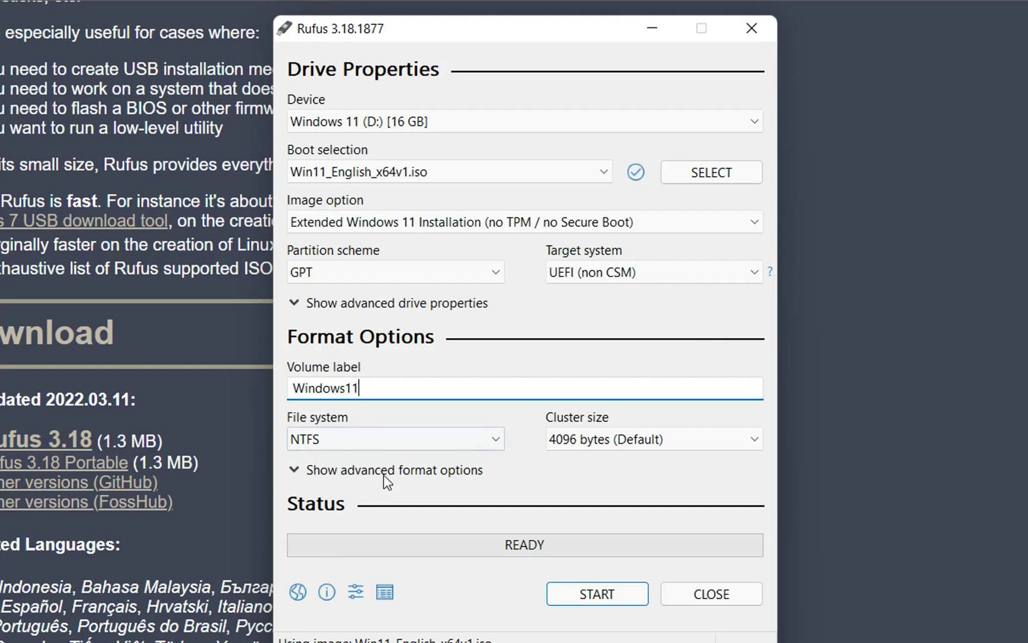
pyautogui.click(453, 447)
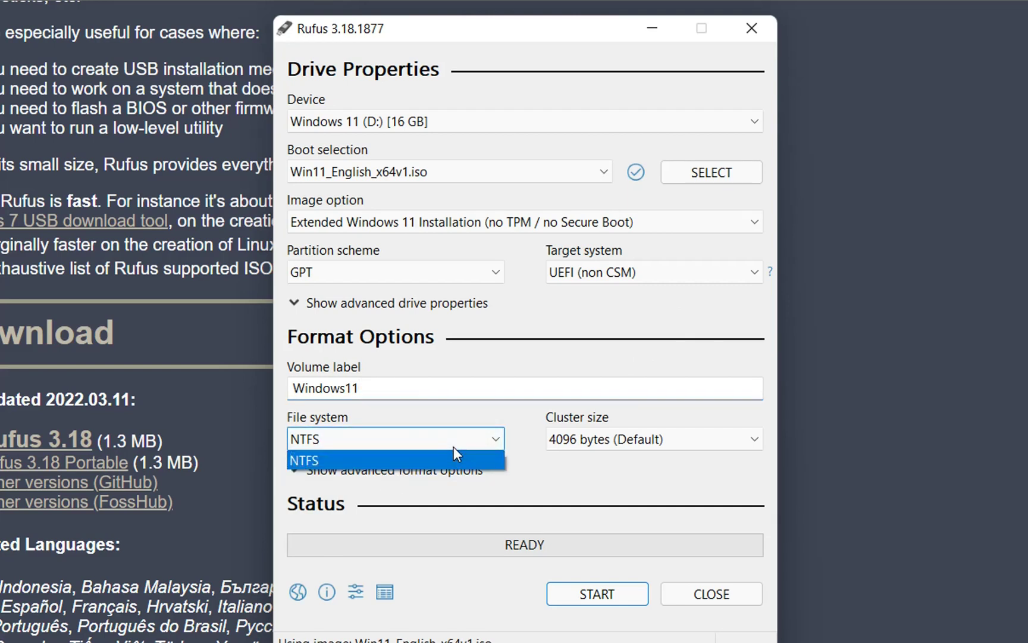
pyautogui.click(453, 447)
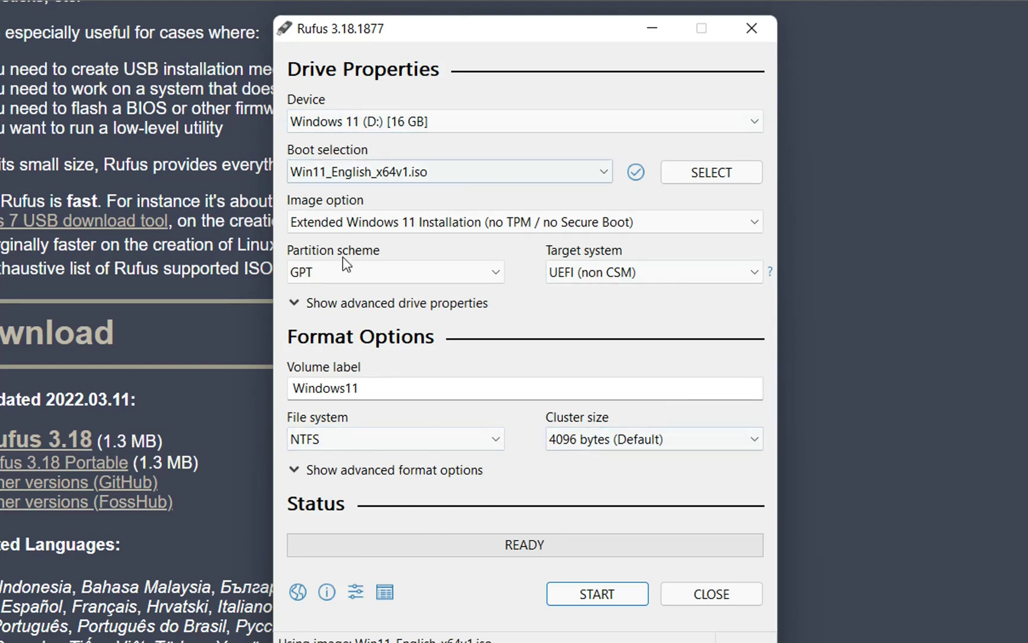
# Start writing the USB drive and accept the warning that all its data will be erased
pyautogui.click(585, 593)
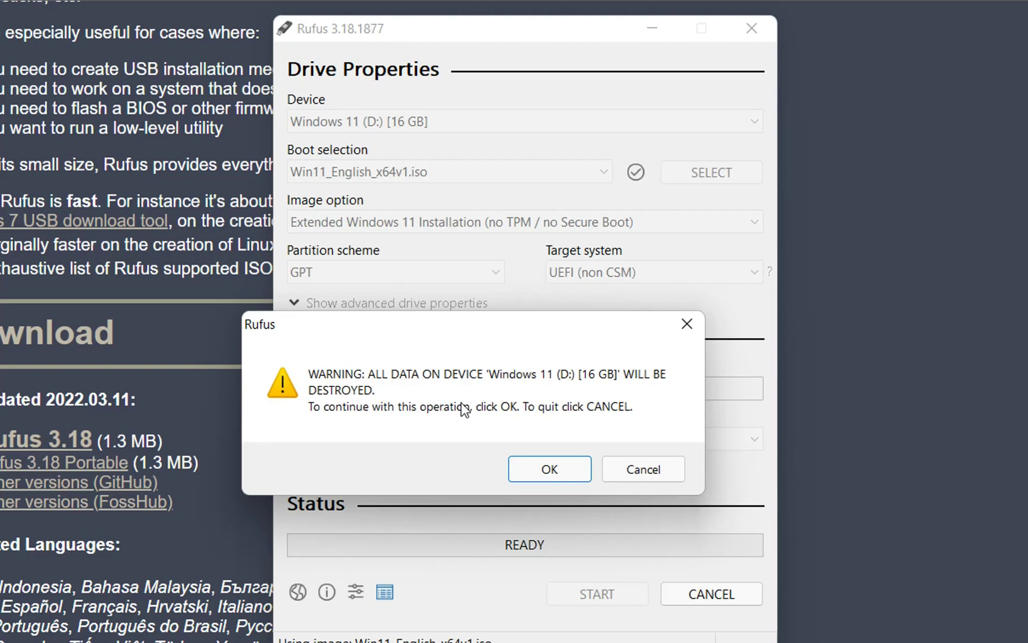
pyautogui.click(525, 467)
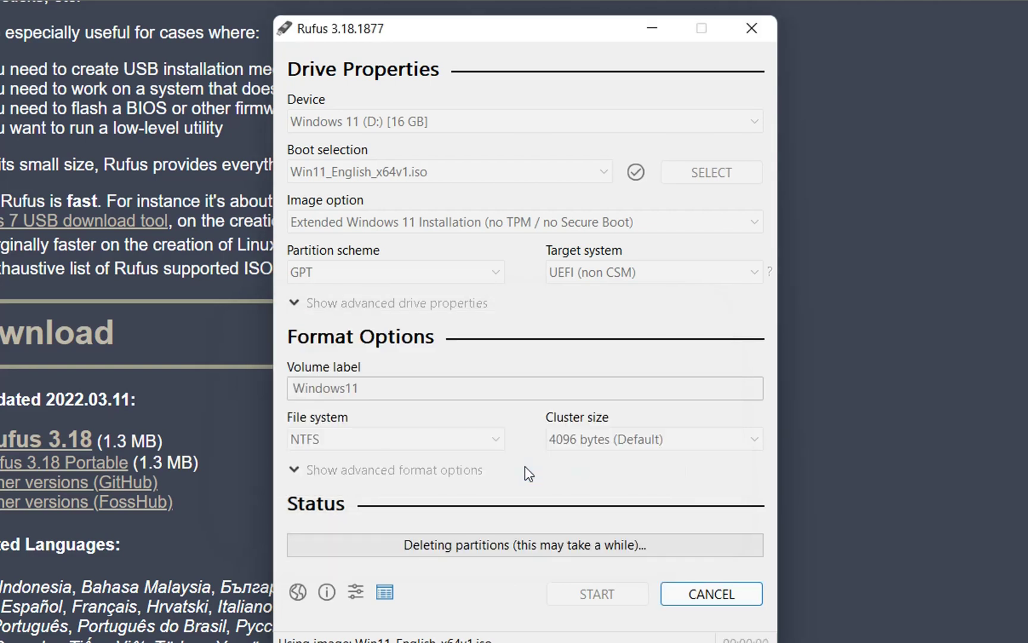